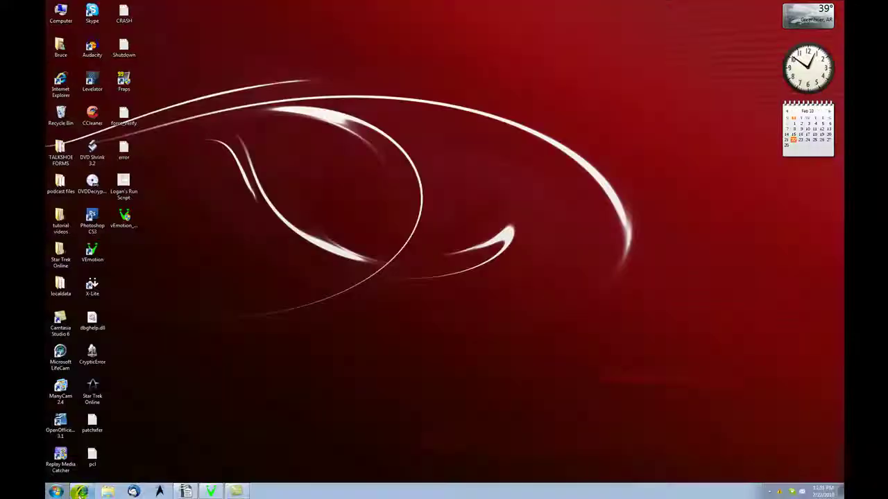
- Open the vEmotion website's purchase page in the browser and review the full feature comparison between editions
left_click(82, 492)
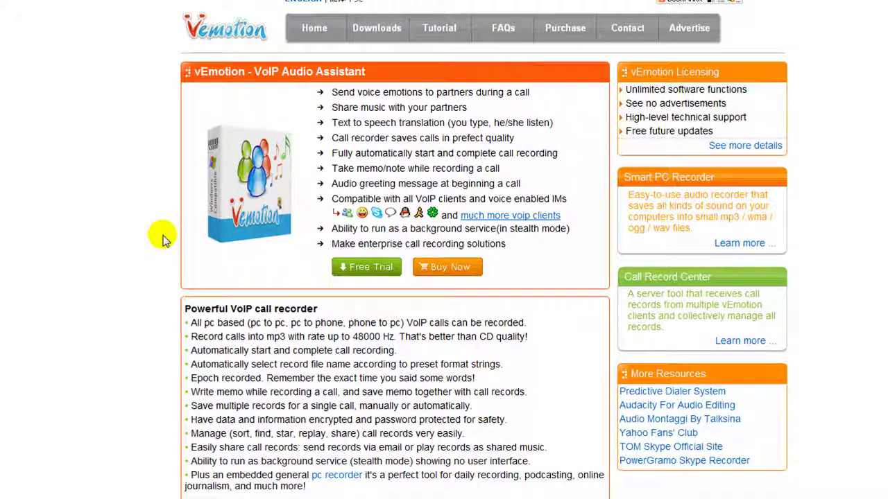
left_click(552, 31)
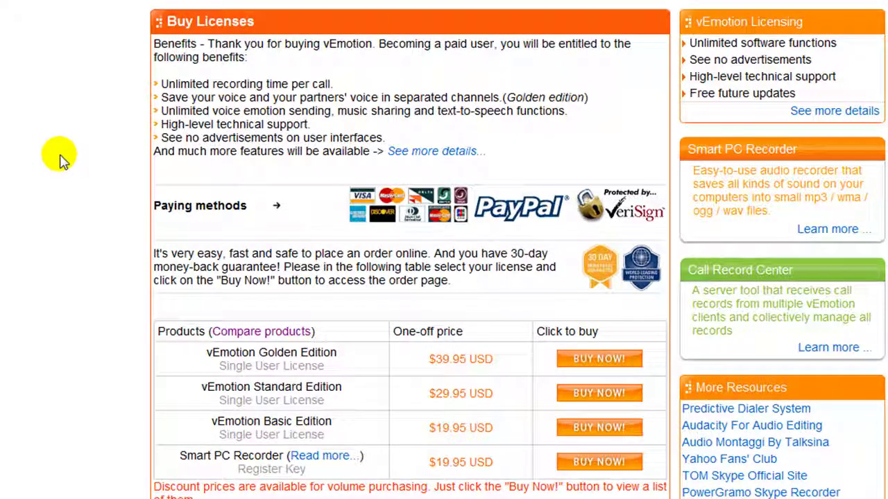
left_click(242, 335)
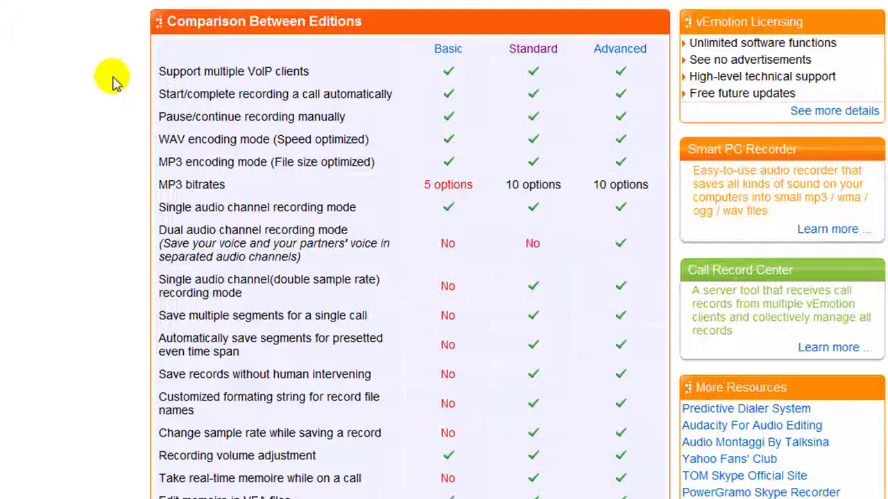
scroll(114, 82, "down", 10)
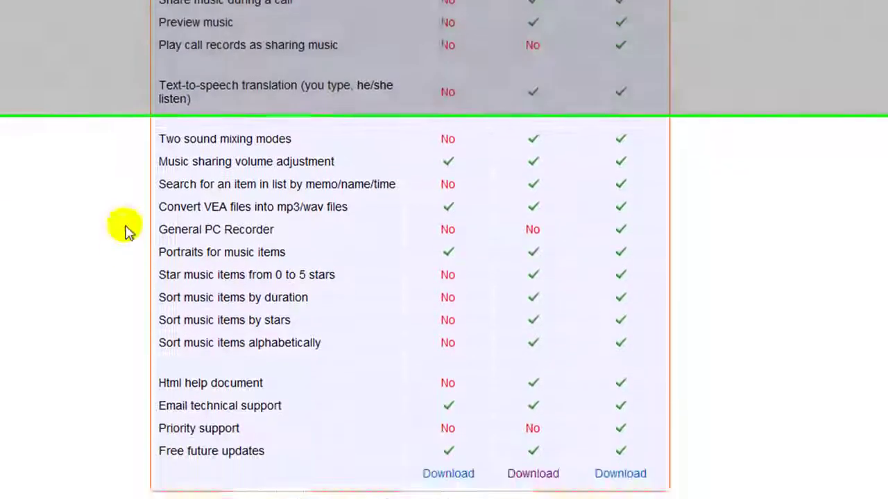
scroll(127, 232, "down", 2)
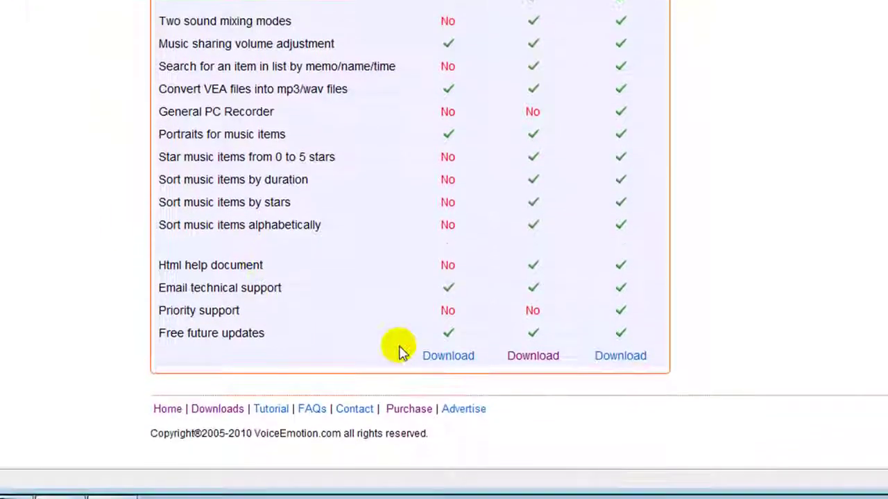
- Start downloading the Standard edition installer vEmotion_Std[eng] with the Desktop as destination, but cancel the save
left_click(532, 358)
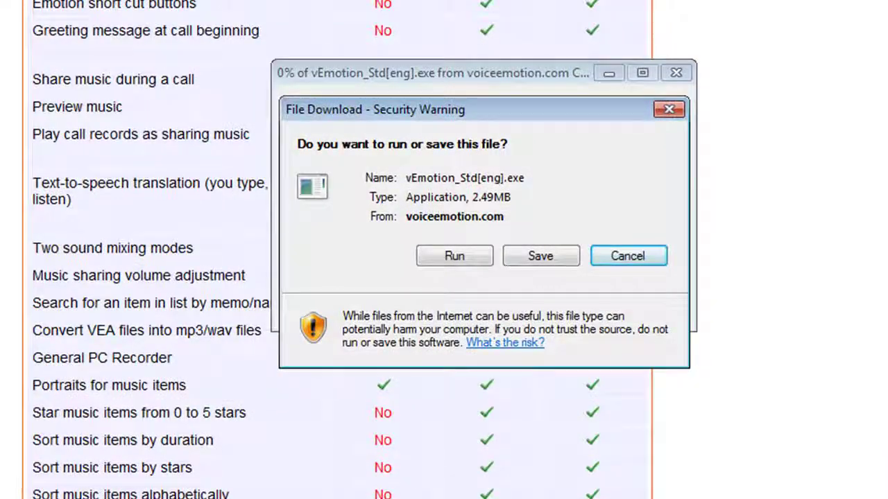
left_click(541, 257)
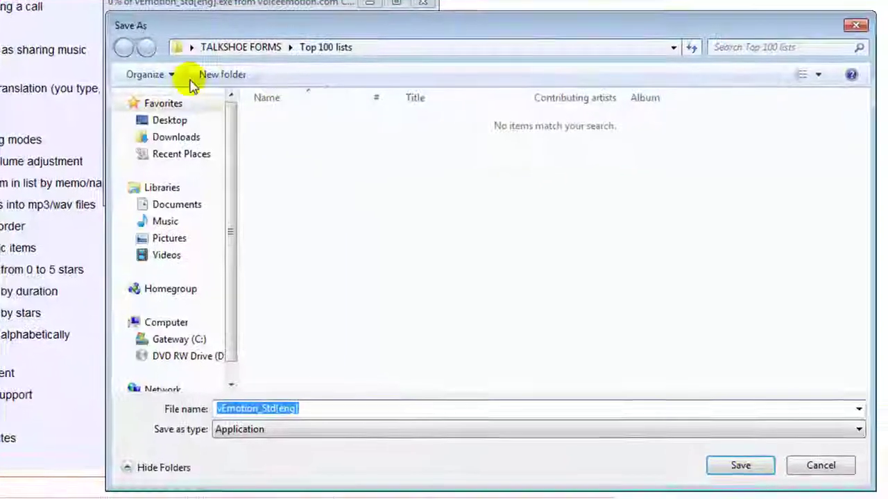
left_click(166, 122)
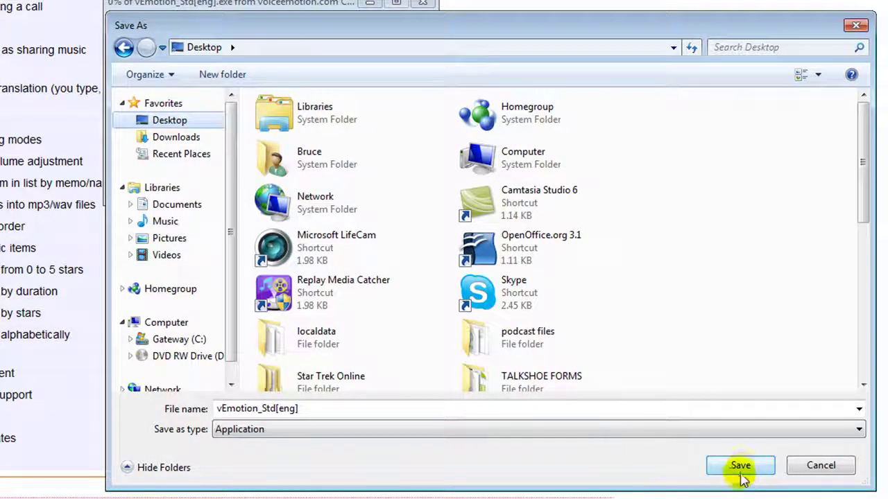
left_click(820, 465)
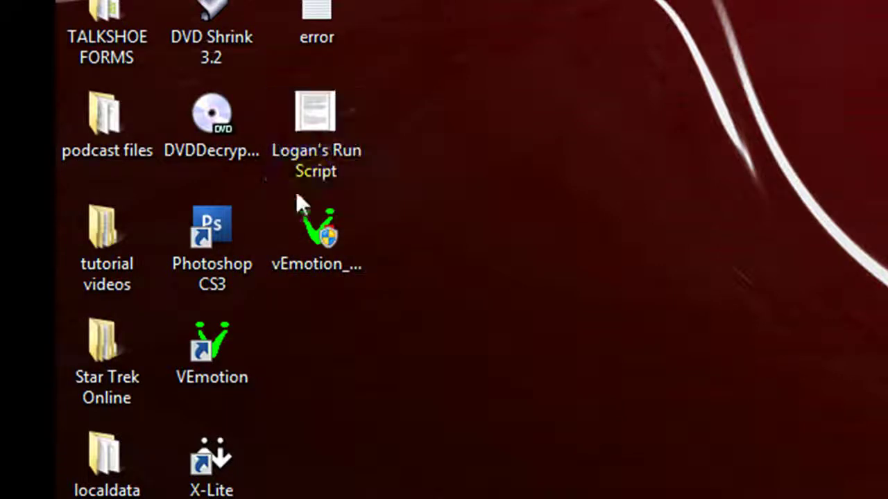
- Launch the vEmotion_Std[eng] installer from the desktop and quit the setup wizard without installing
left_click(302, 226)
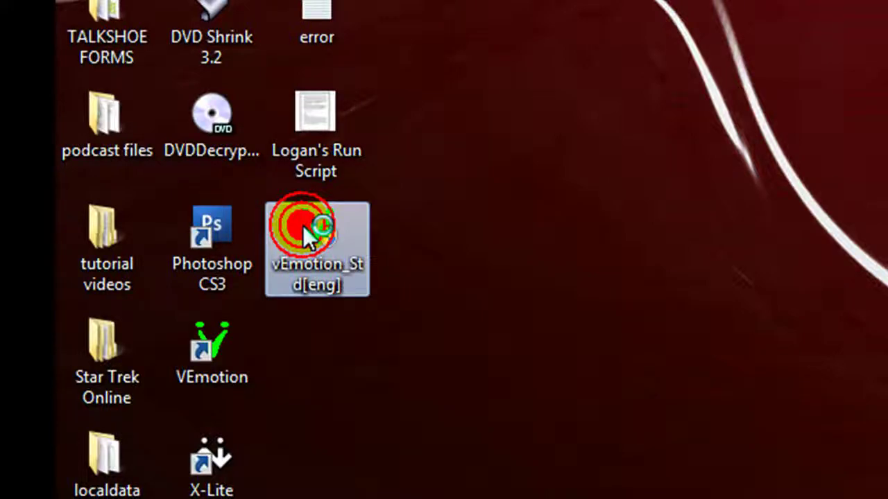
left_click(627, 289)
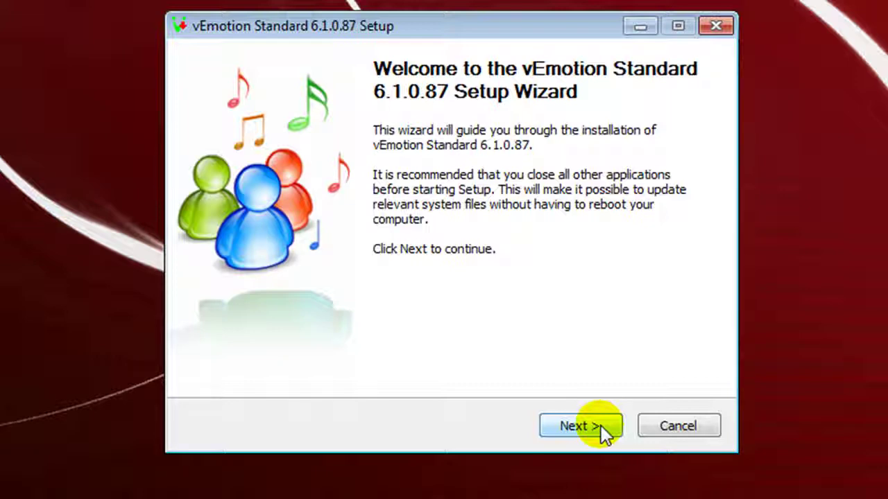
left_click(686, 432)
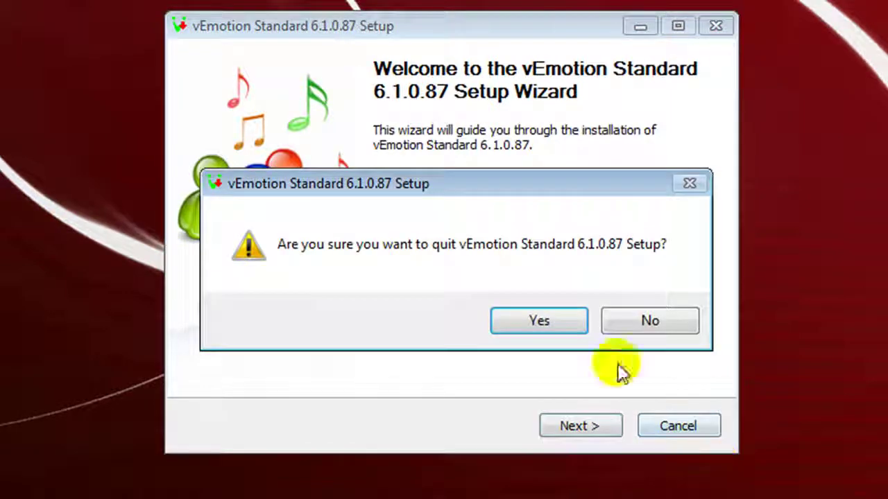
left_click(546, 326)
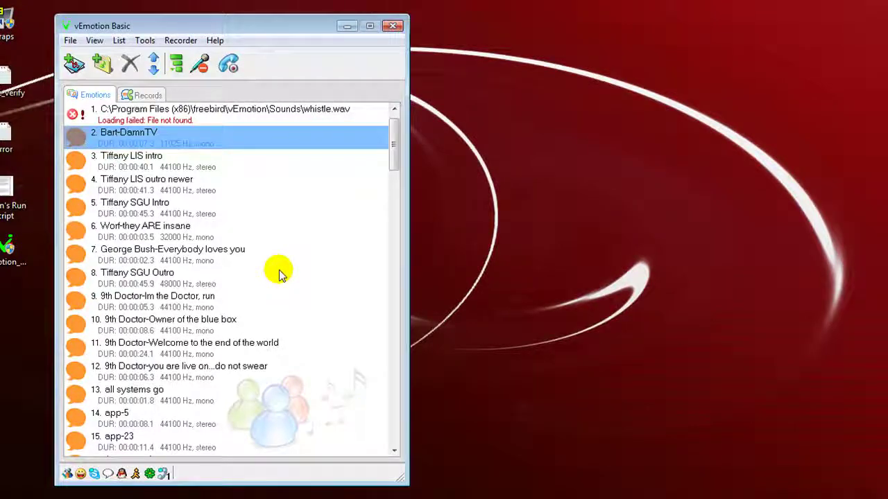
- Centre the vEmotion Basic window, browse the audio files in podcast files > clips, and cancel without adding any
left_click_drag(217, 28, 431, 22)
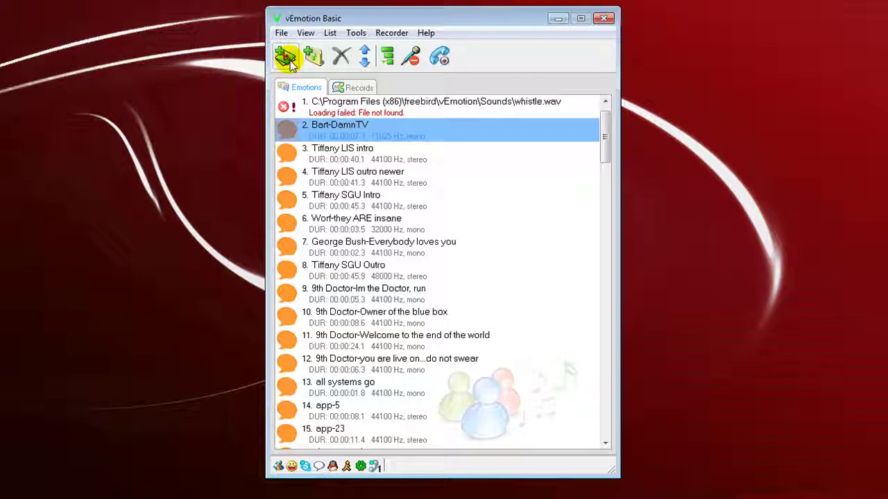
left_click(288, 60)
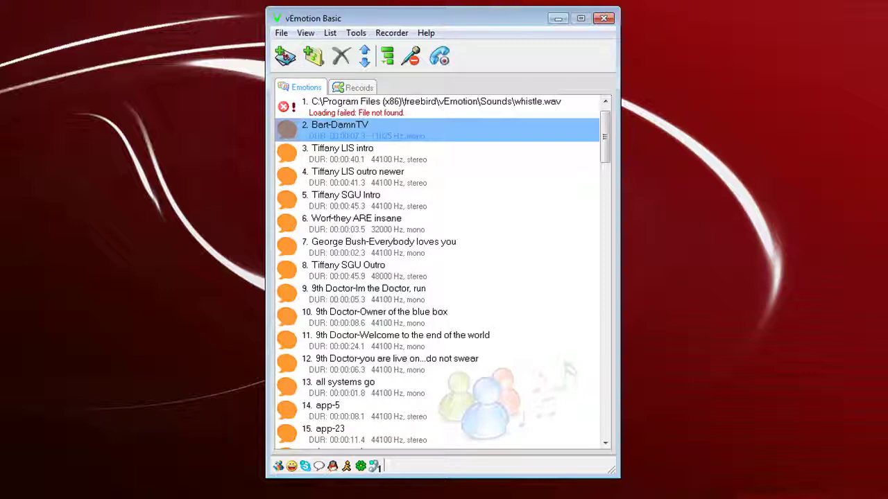
left_click(286, 58)
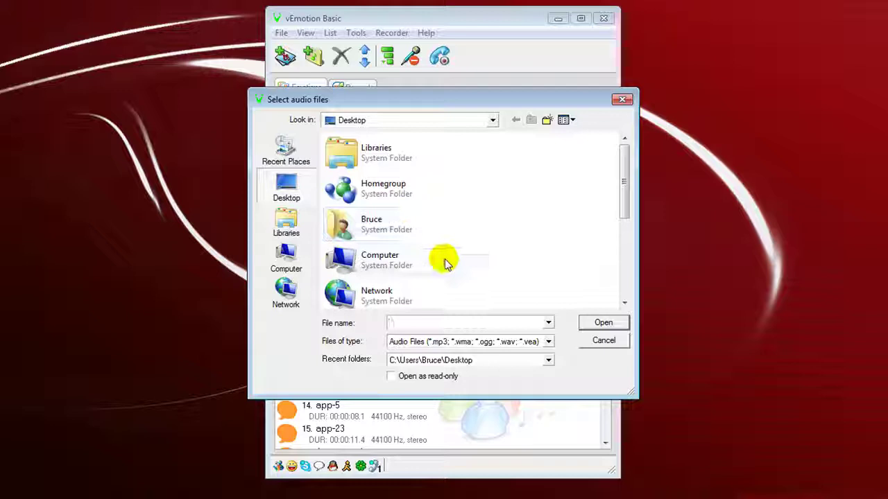
left_click_drag(620, 169, 620, 278)
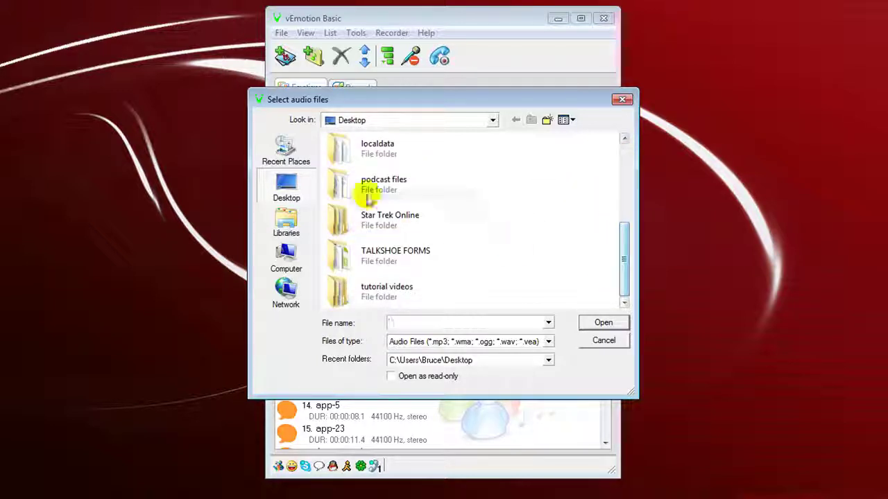
double_click(338, 184)
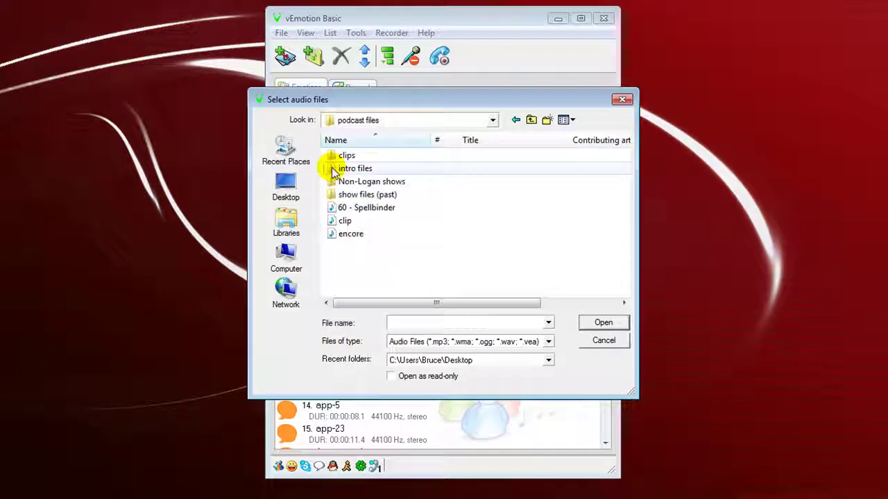
double_click(332, 158)
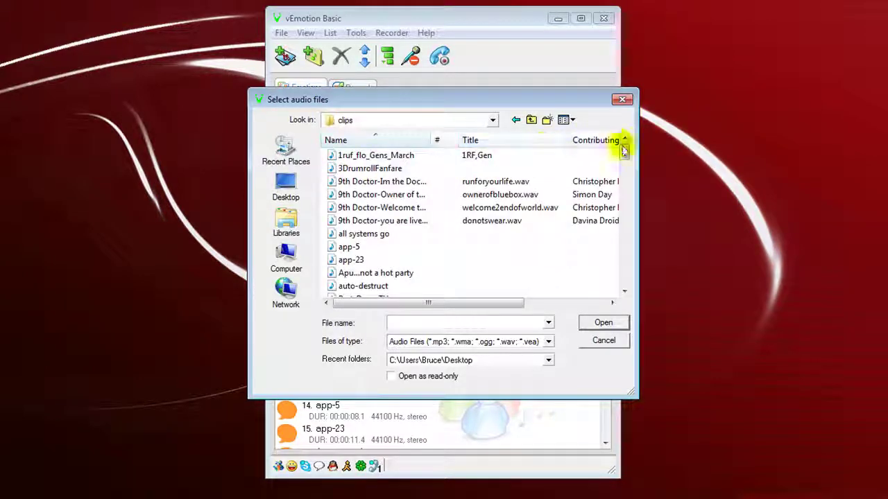
left_click_drag(623, 151, 626, 278)
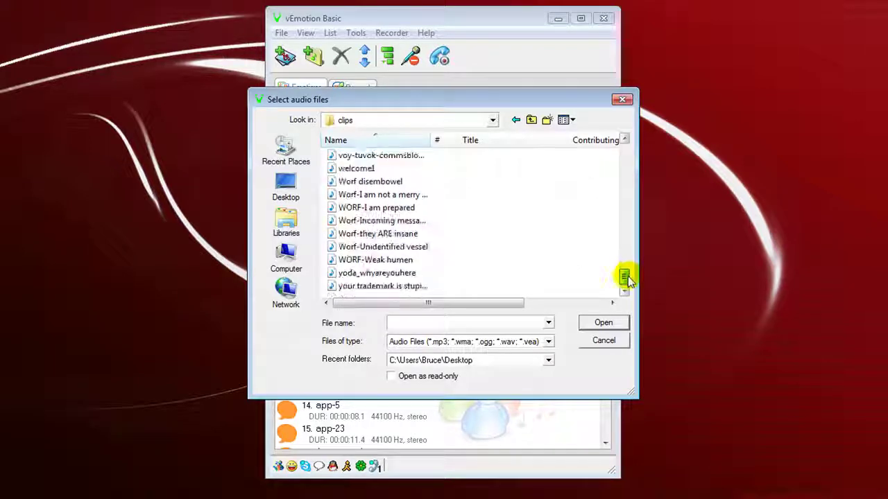
left_click(601, 340)
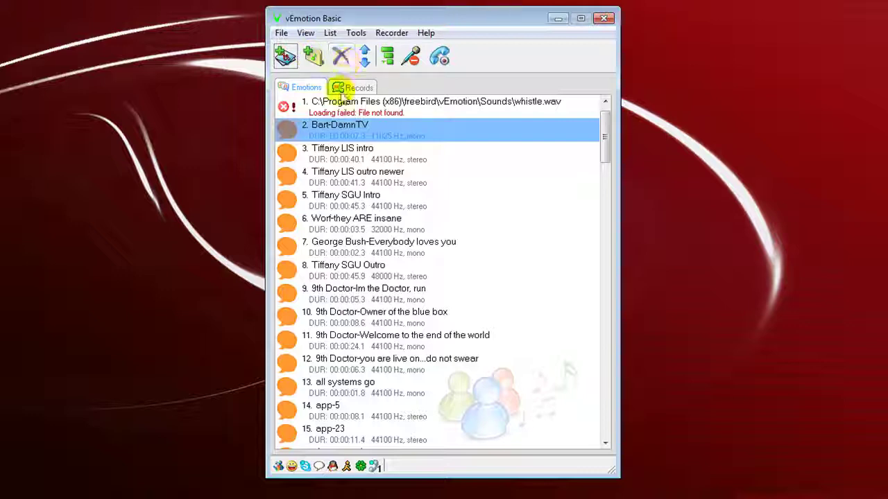
- Remove the missing whistle.wav entry from the Emotions list without deleting files from disk
left_click(343, 103)
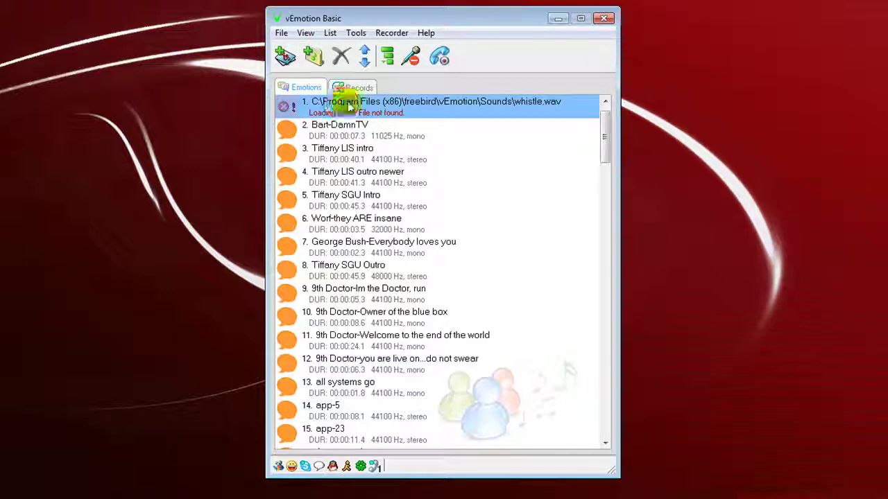
left_click(341, 61)
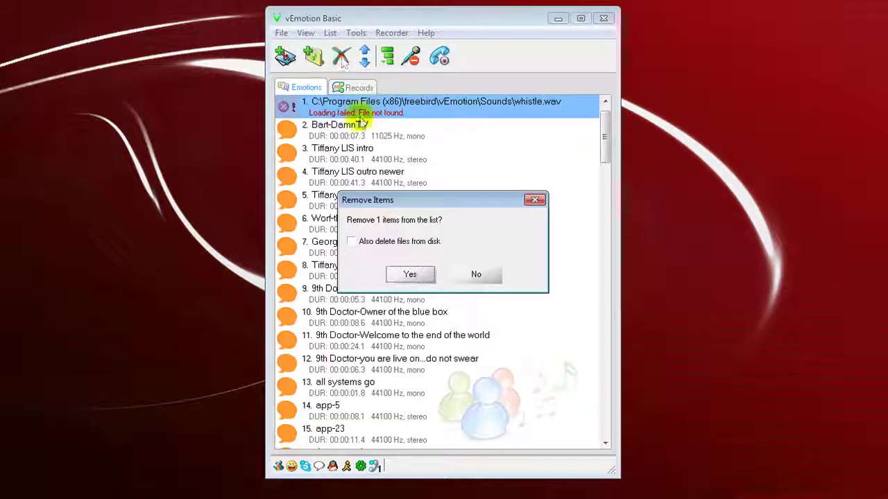
left_click(401, 275)
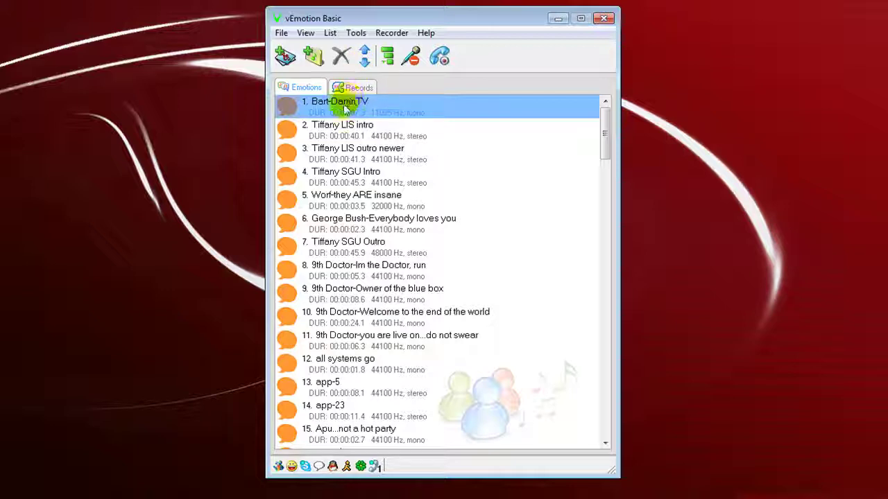
- Move the Bart-DamnTV clip down to position 9 in the Emotions list
left_click(365, 62)
left_click(365, 62)
left_click(365, 62)
left_click(365, 63)
left_click(365, 63)
left_click(365, 62)
left_click(364, 63)
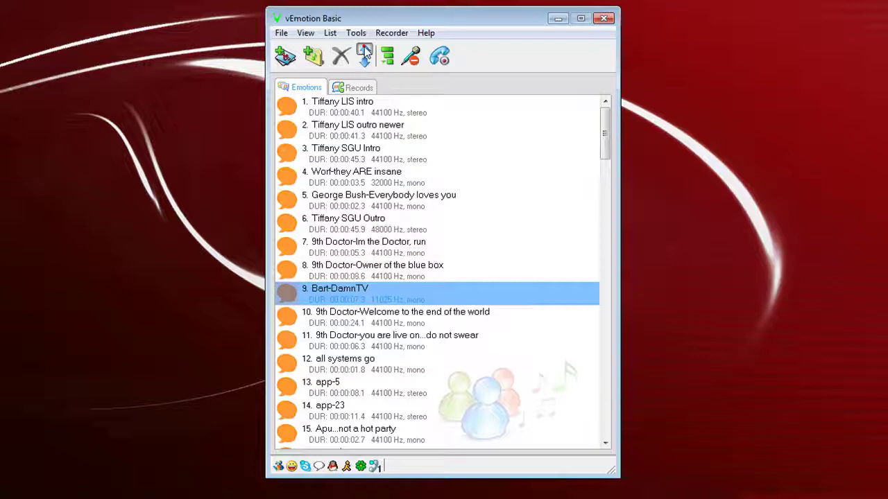
- Move the Bart-DamnTV clip back up to position 3 in the Emotions list
left_click(365, 49)
left_click(365, 50)
left_click(365, 50)
left_click(364, 50)
left_click(365, 50)
left_click(364, 52)
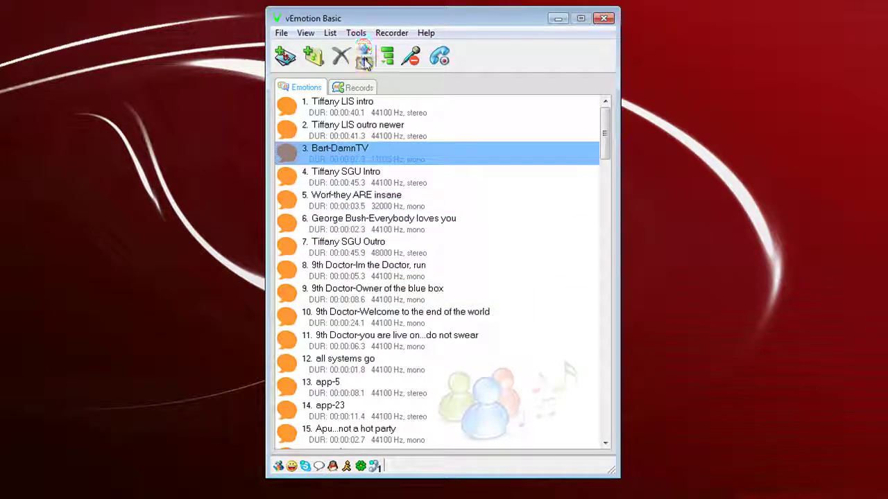
- Move the Bart-DamnTV clip down to position 12 in the Emotions list
left_click(365, 62)
left_click(365, 63)
left_click(365, 63)
left_click(365, 62)
left_click(365, 62)
left_click(365, 63)
left_click(365, 63)
left_click(365, 63)
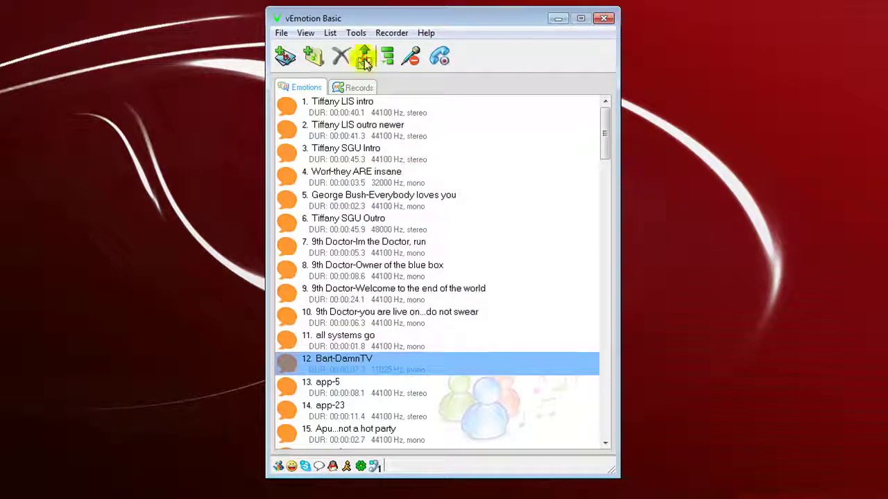
- Set the first of the two volume levels to 88 and close the volume controls
left_click(388, 61)
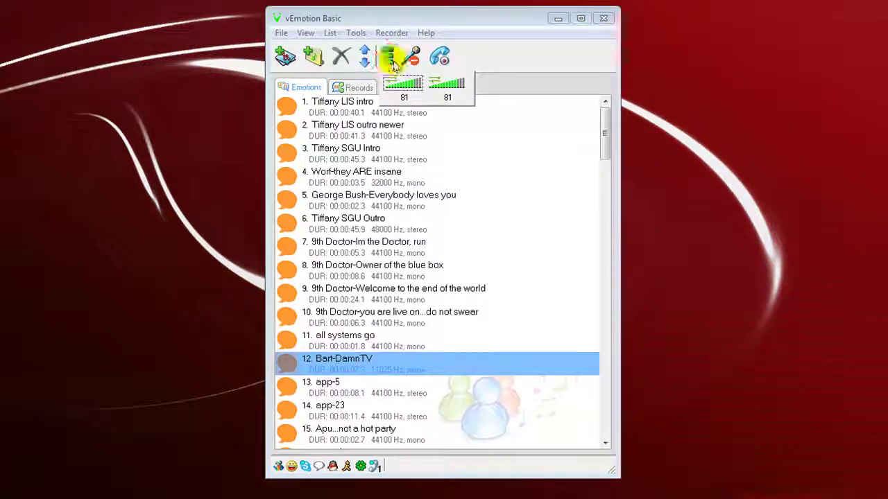
left_click(419, 89)
left_click(457, 87)
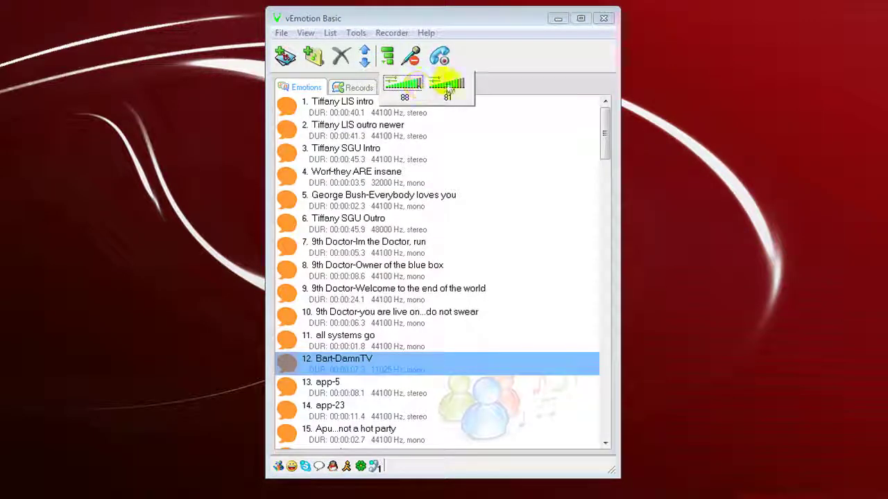
left_click(412, 59)
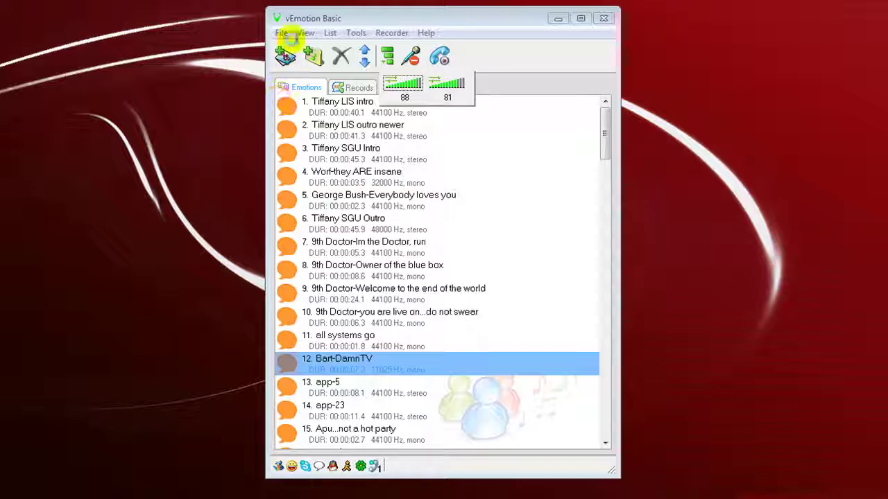
left_click(378, 16)
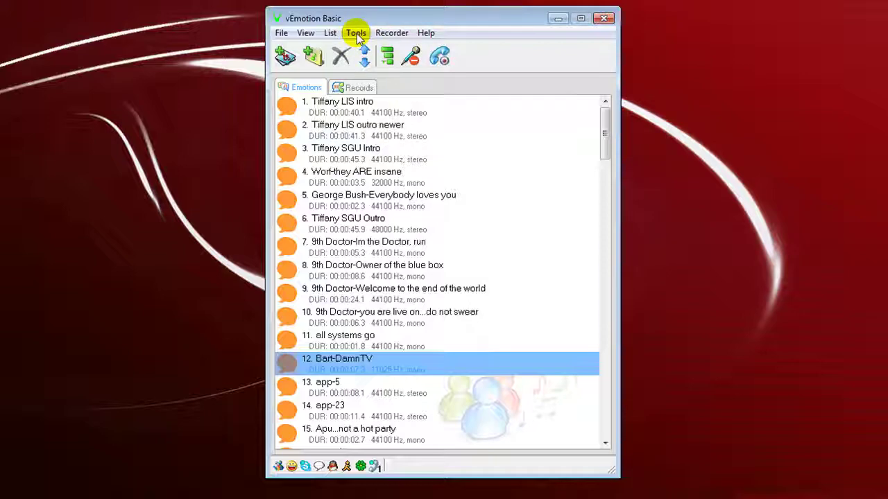
- Open the program options and display the settings of the VoIP client Customizable (1)
left_click(356, 31)
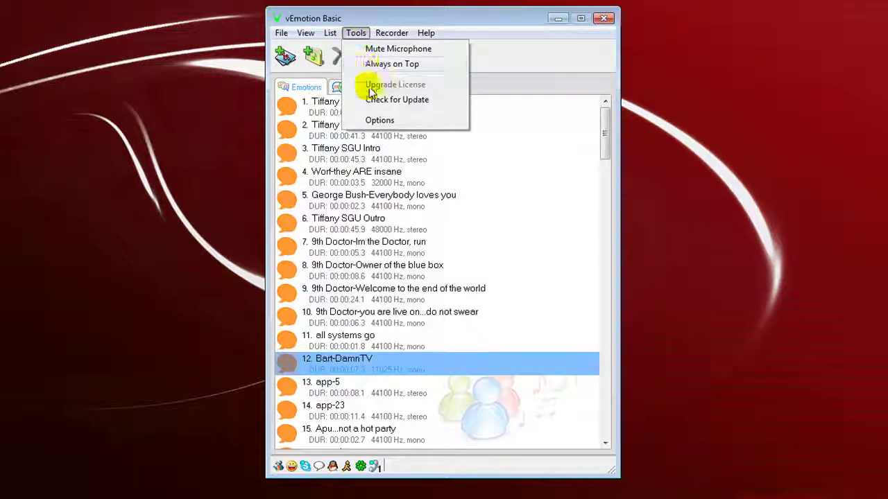
left_click(379, 120)
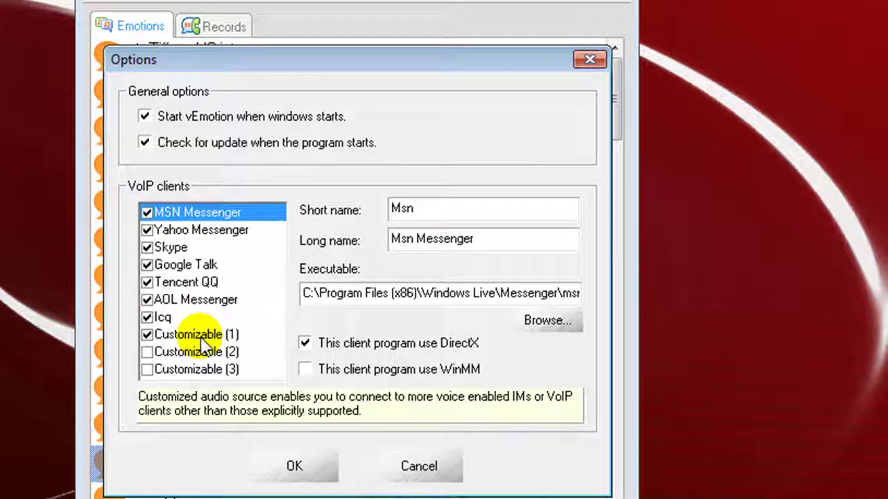
left_click(201, 338)
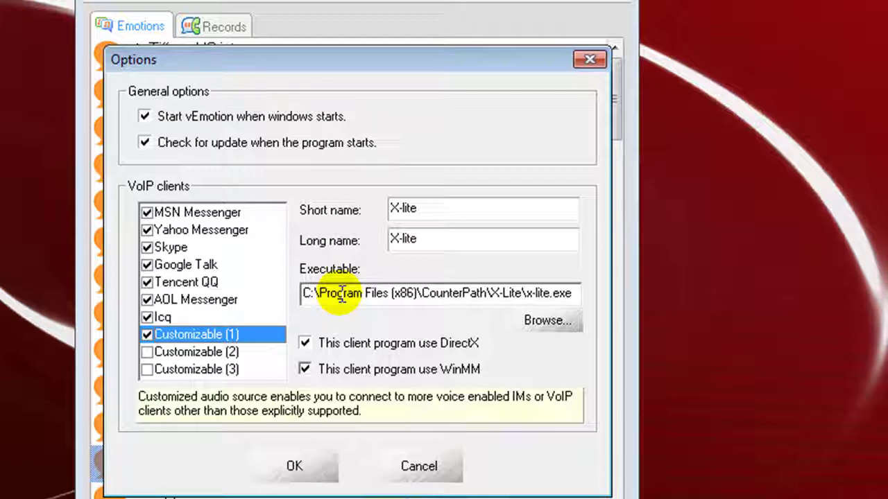
- Browse to C:\Program Files (x86)\CounterPath\X-Lite to locate the x-lite executable, cancel the file selection, and accept the options
left_click(539, 323)
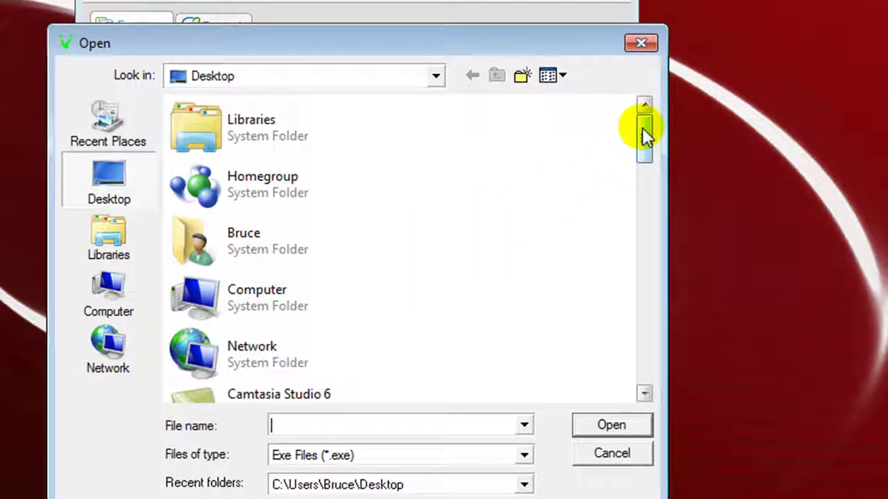
left_click_drag(642, 127, 643, 359)
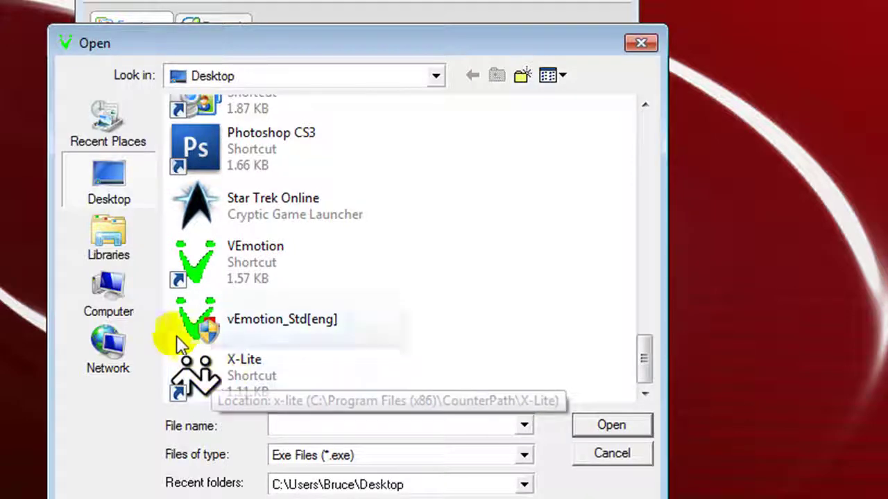
left_click(111, 295)
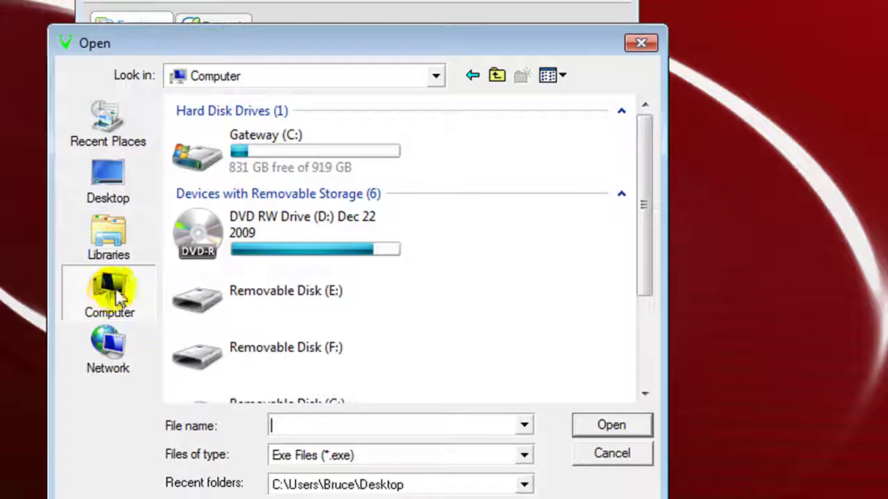
left_click(215, 165)
double_click(212, 164)
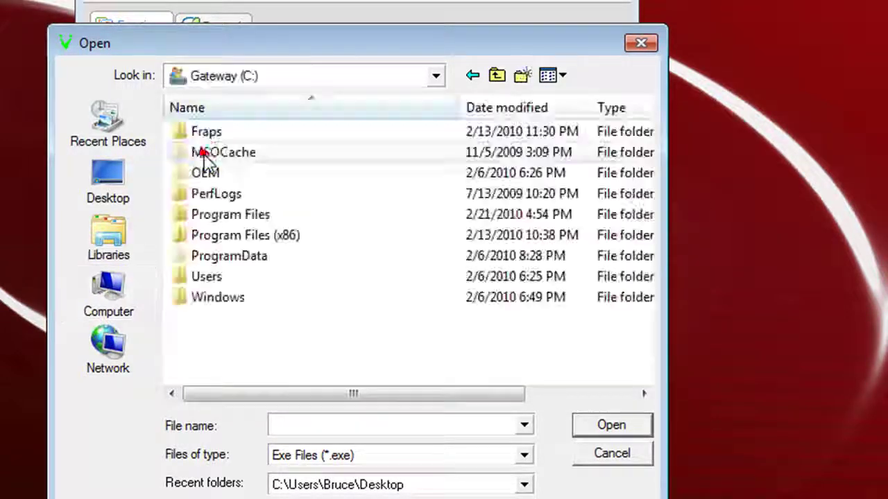
double_click(210, 239)
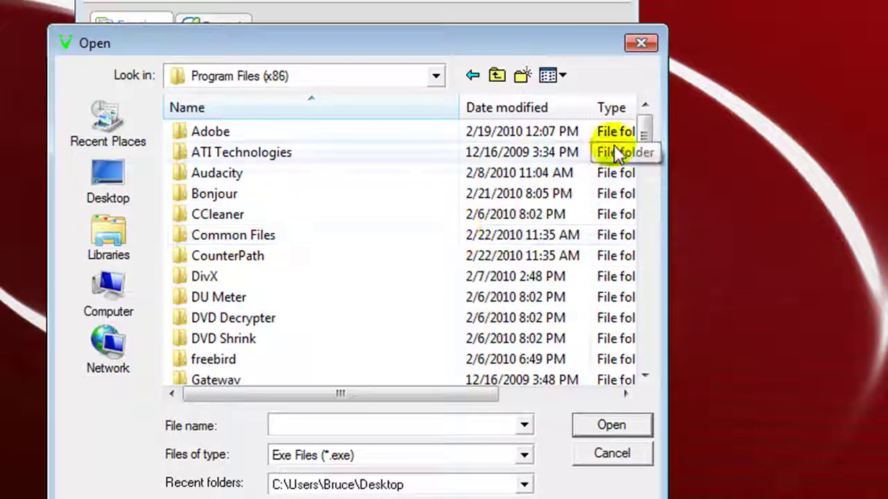
double_click(208, 256)
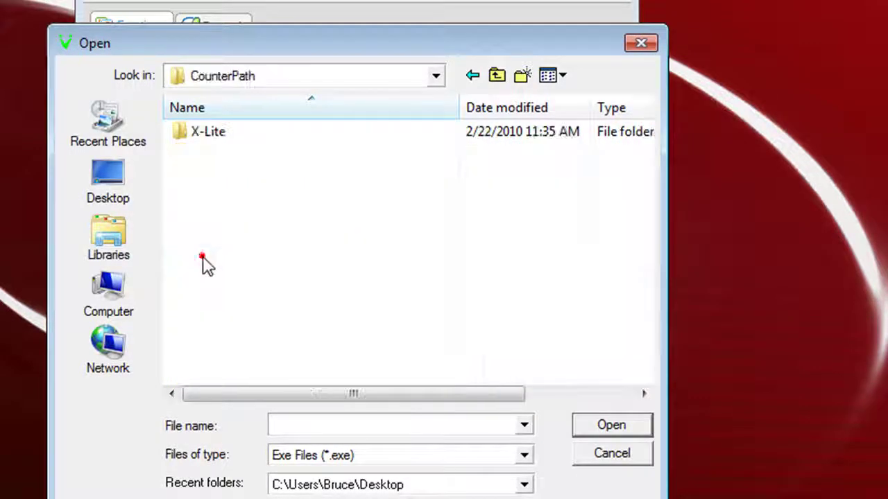
double_click(190, 141)
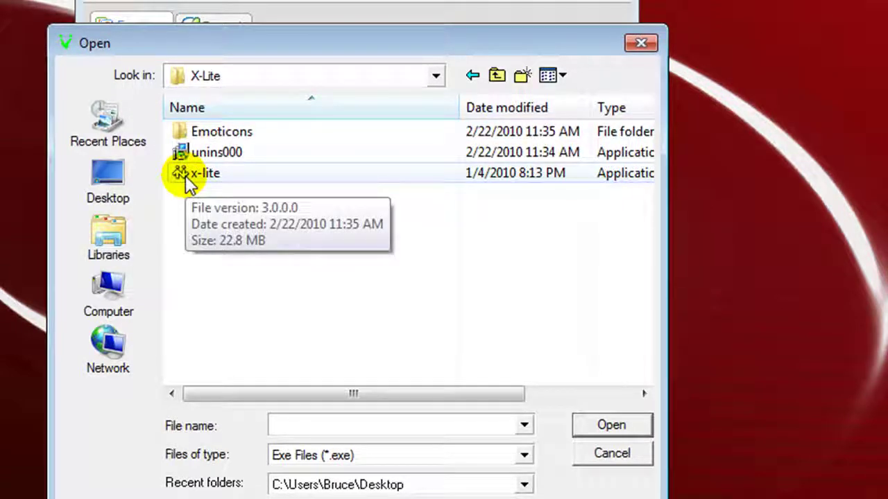
left_click(586, 452)
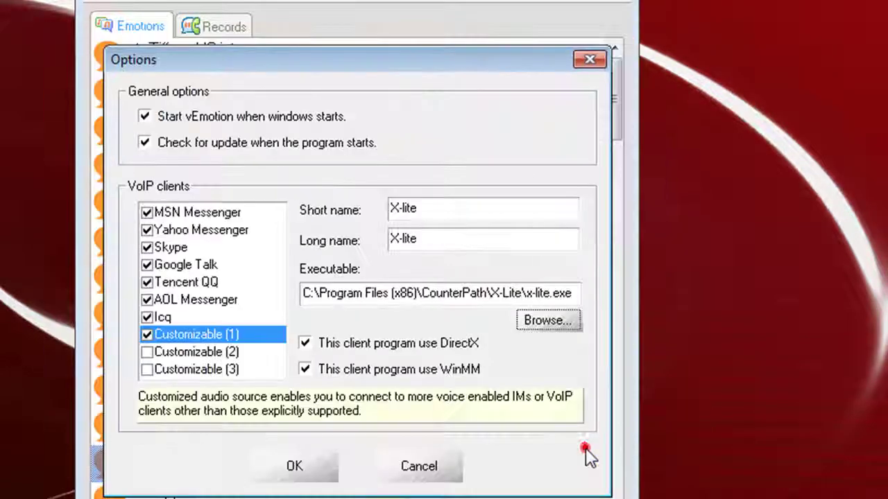
left_click(292, 467)
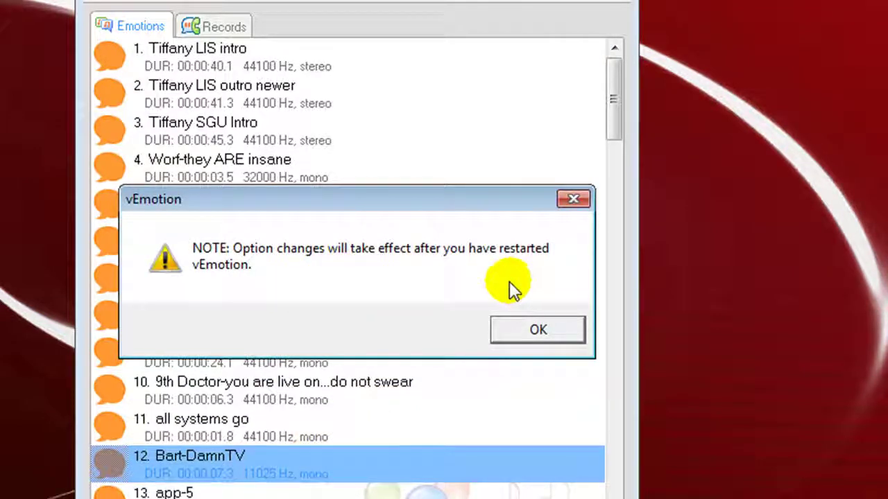
left_click(526, 332)
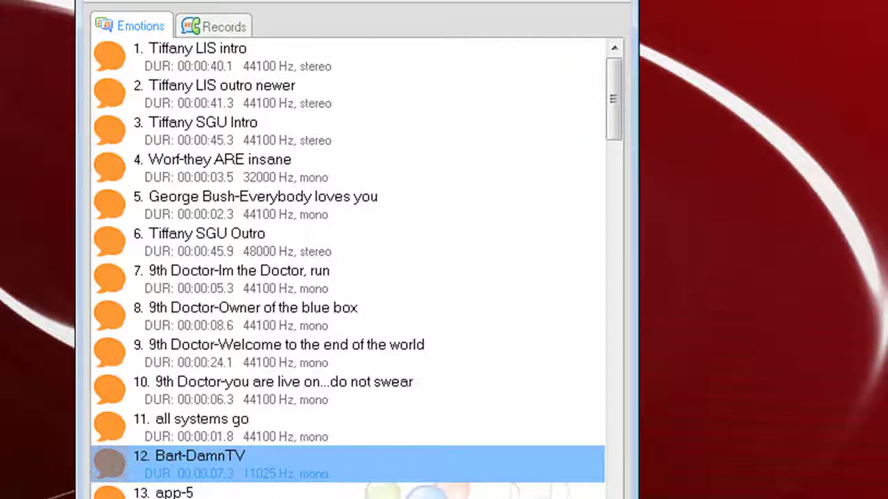
- Reopen the program options to review the VoIP clients list, and accept them without changes
left_click(208, 2)
left_click(287, 78)
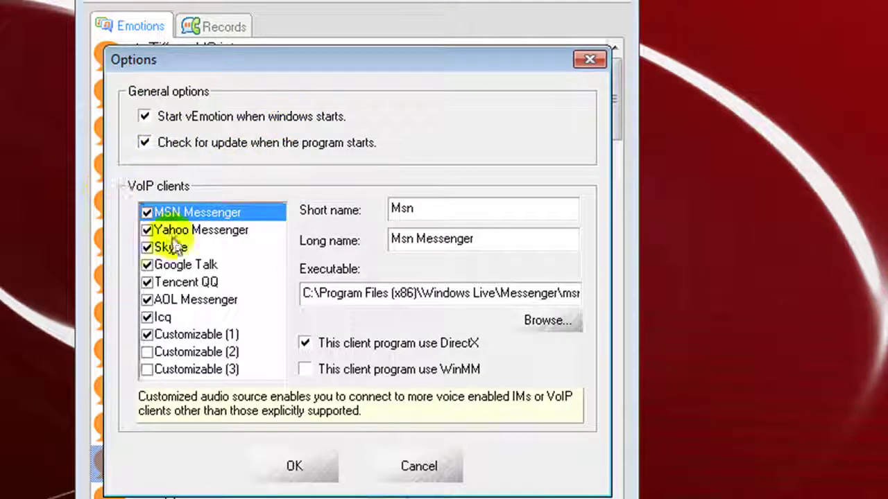
left_click(289, 465)
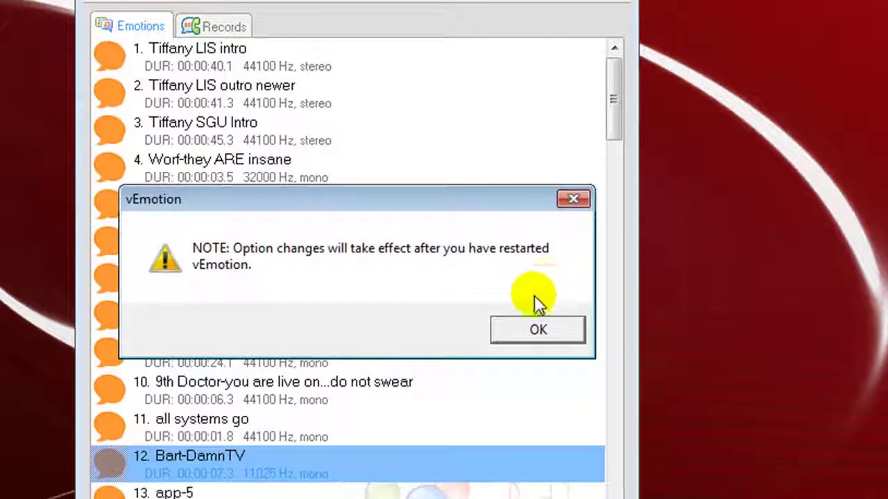
left_click(535, 333)
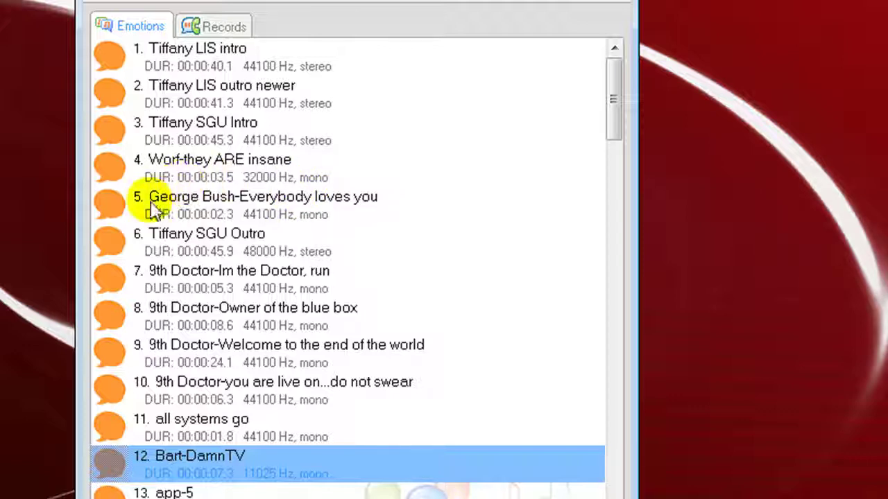
- Select the George Bush-Everybody loves you clip and look through the Emotions list down to its end and back
left_click(116, 204)
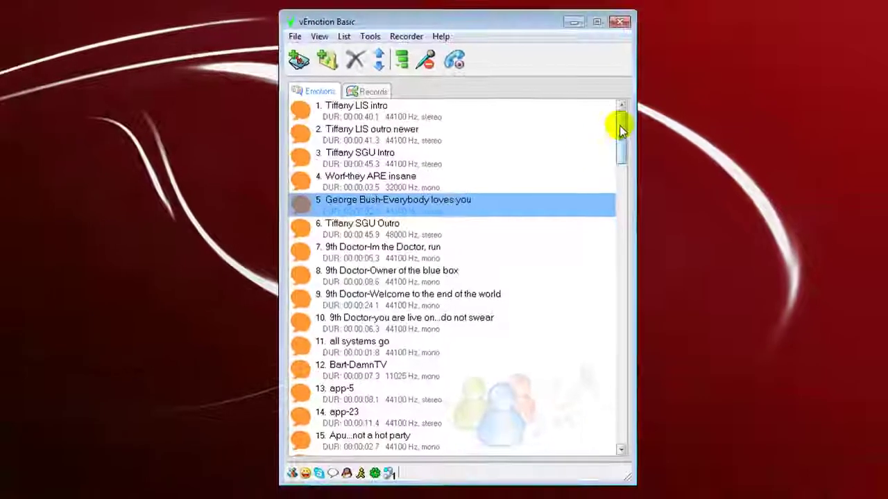
left_click_drag(621, 132, 624, 419)
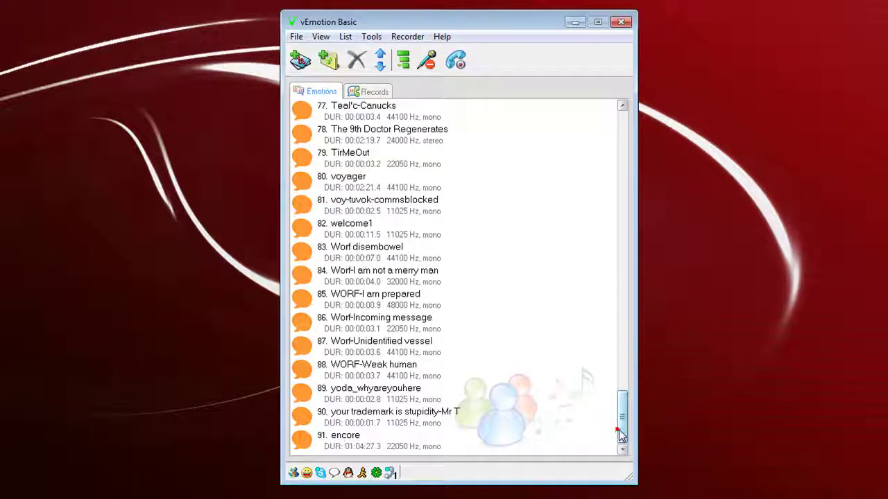
left_click_drag(623, 420, 626, 138)
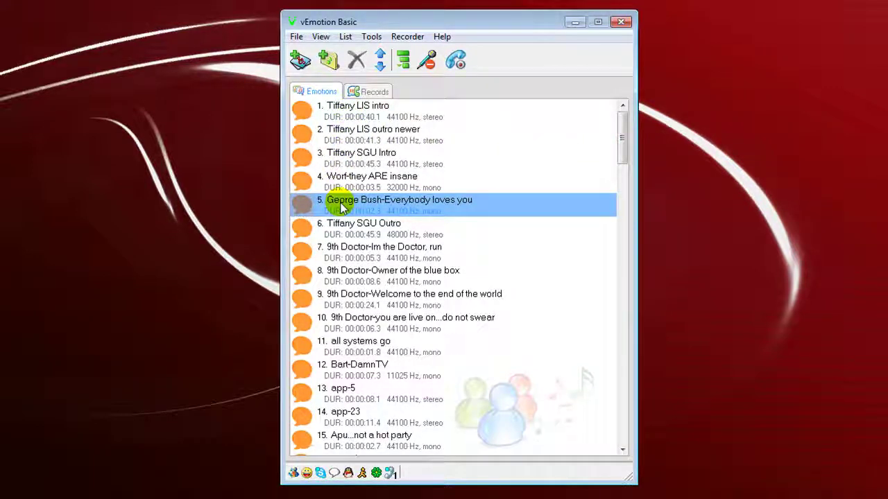
- Move the 9th Doctor-Welcome to the end of the world clip up to position 3 in the Emotions list
left_click(347, 294)
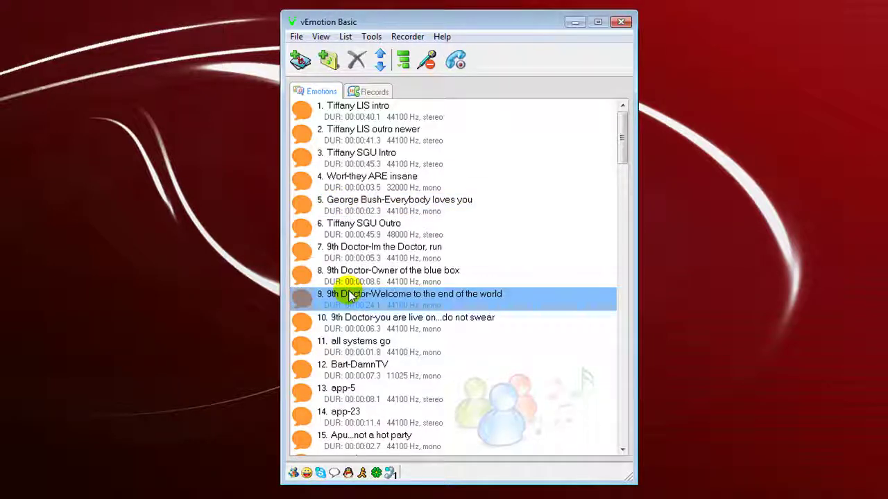
left_click(380, 60)
left_click(381, 60)
left_click(380, 60)
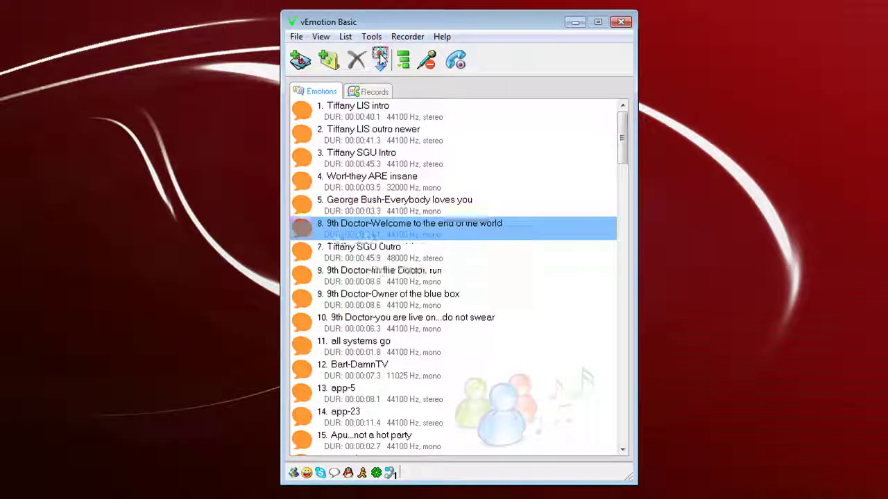
left_click(380, 60)
left_click(380, 60)
left_click(381, 59)
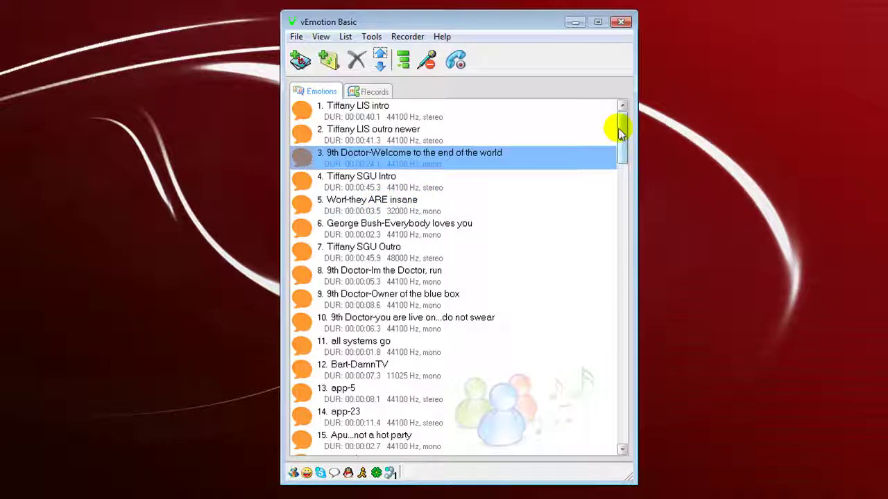
- View the last clips in the Emotions list
left_click_drag(621, 134, 620, 412)
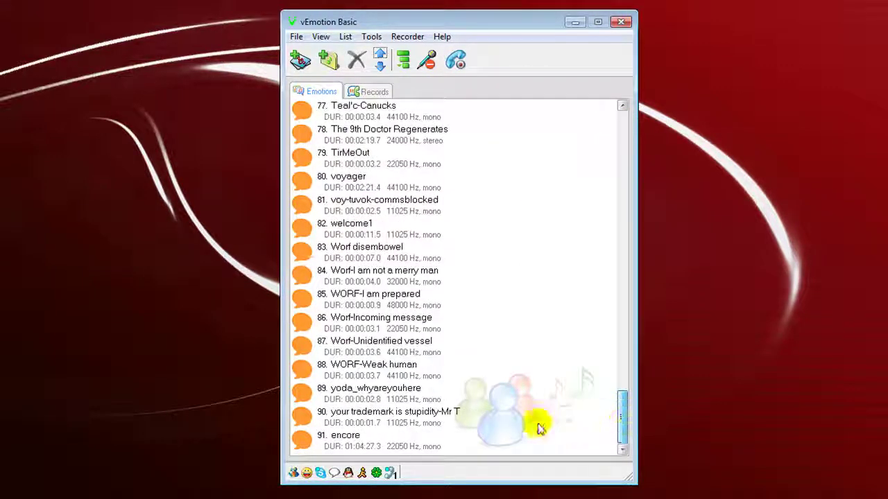